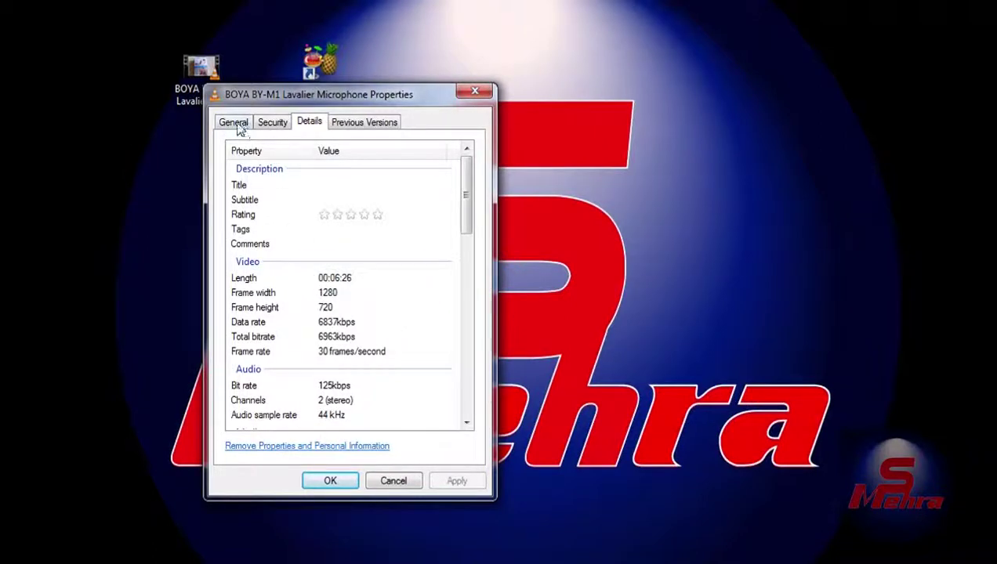
- Check the original BOYA video's file size in its general properties and close the properties window
{"action": "left_click", "coordinate": [234, 122]}
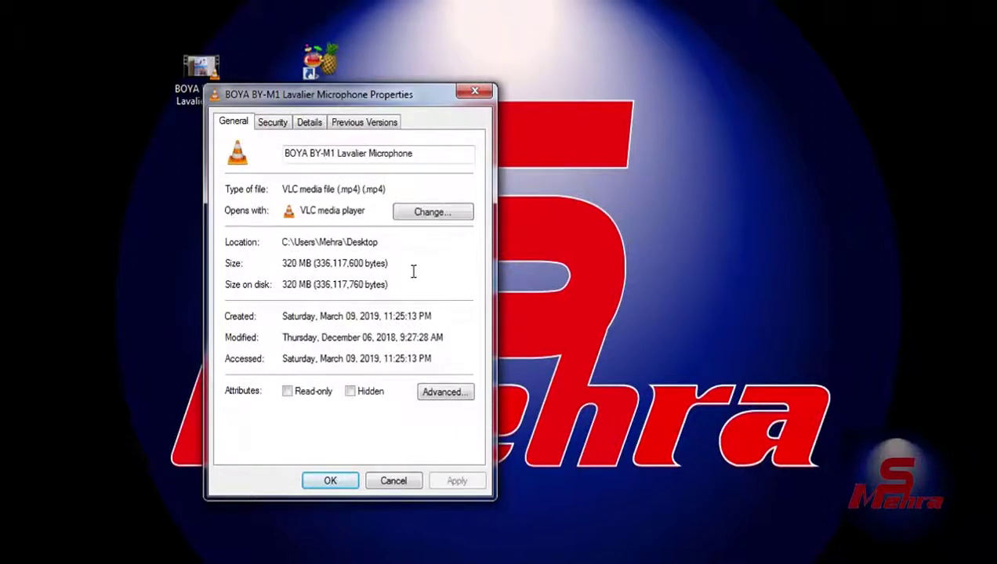
{"action": "key", "text": "Escape"}
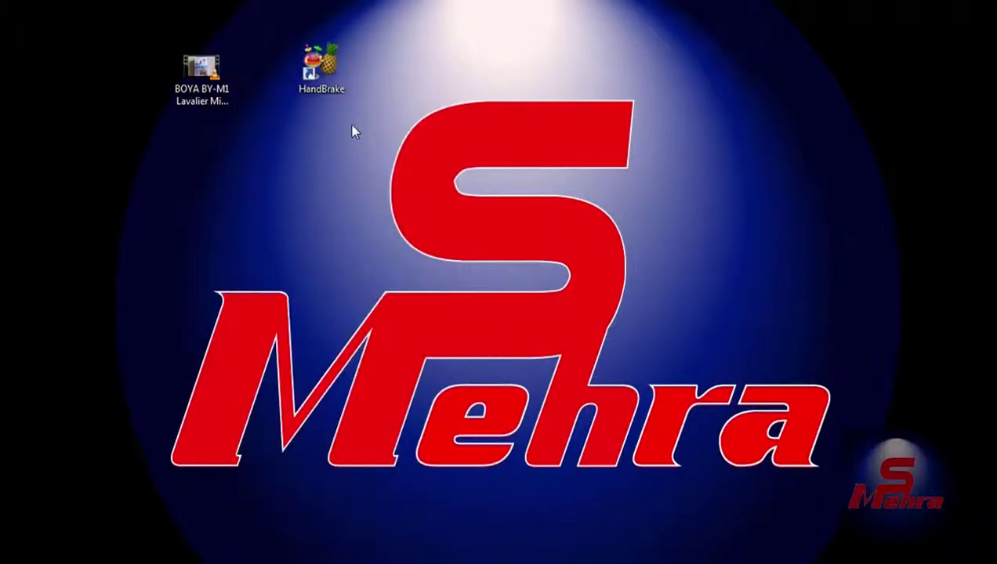
- Launch HandBrake and load the single video file BOYA BY-M1 Lavalier Microphone from the Desktop as the source
{"action": "double_click", "coordinate": [321, 69]}
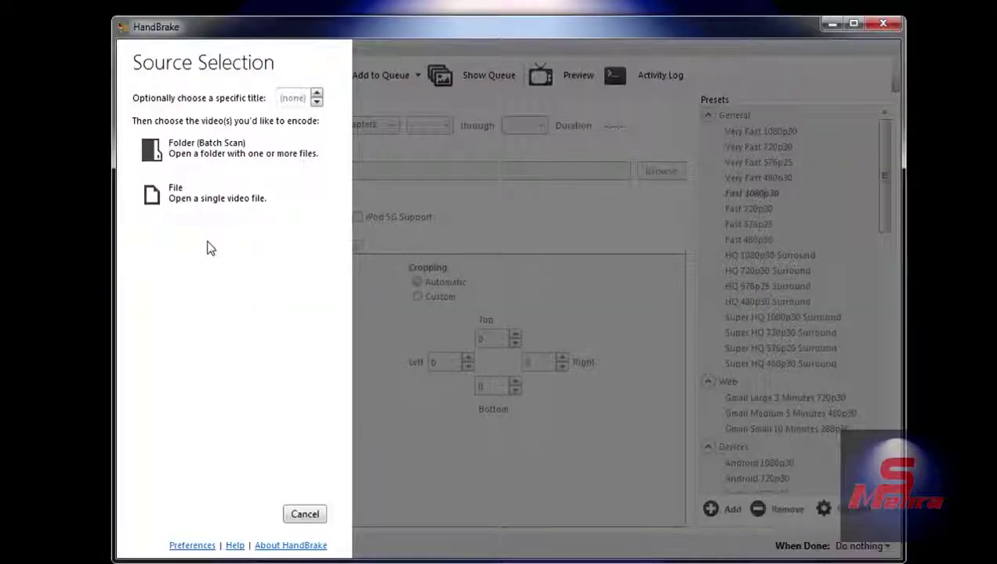
{"action": "left_click", "coordinate": [210, 202]}
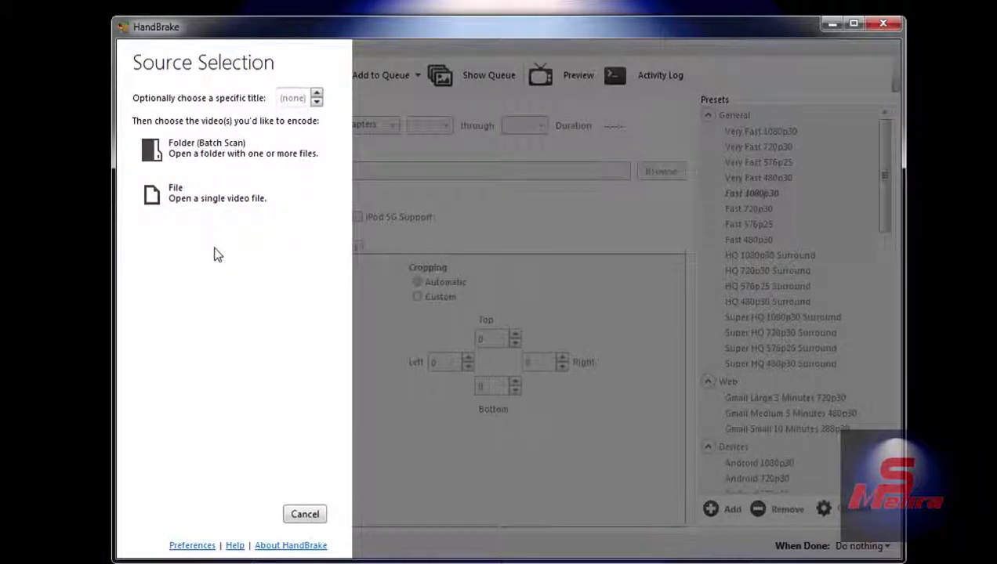
{"action": "left_click", "coordinate": [185, 201]}
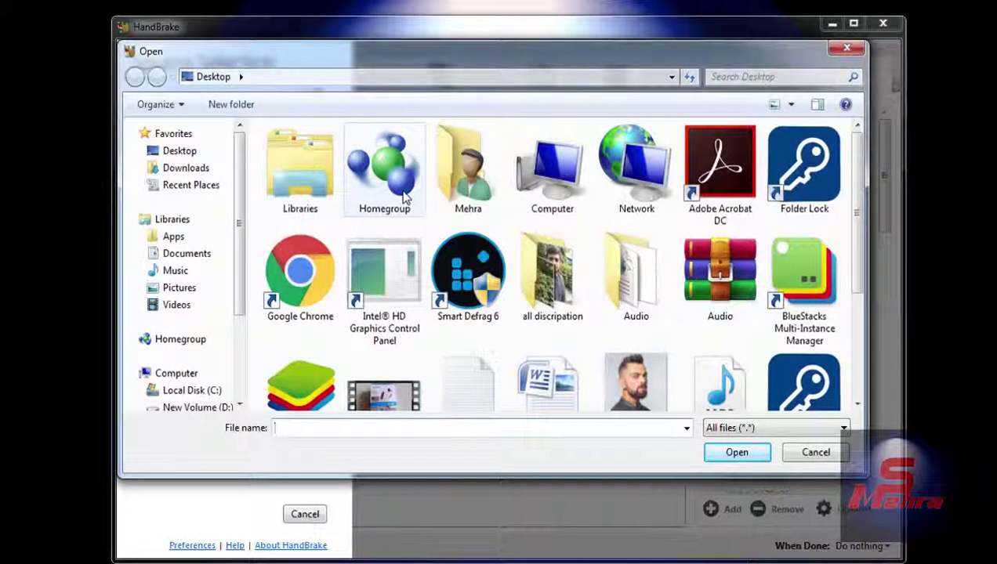
{"action": "left_click", "coordinate": [185, 153]}
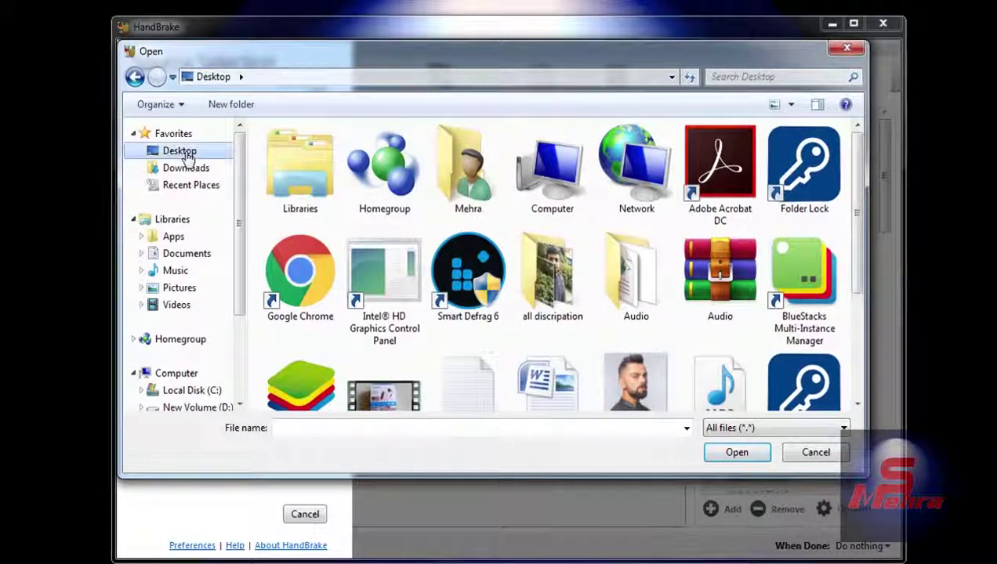
{"action": "left_click", "coordinate": [859, 405]}
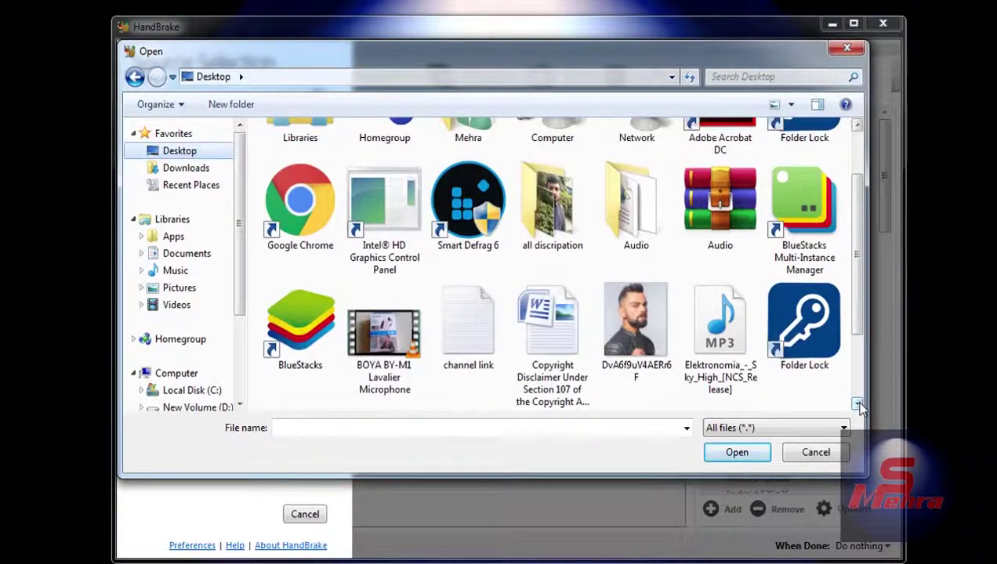
{"action": "left_click", "coordinate": [858, 404]}
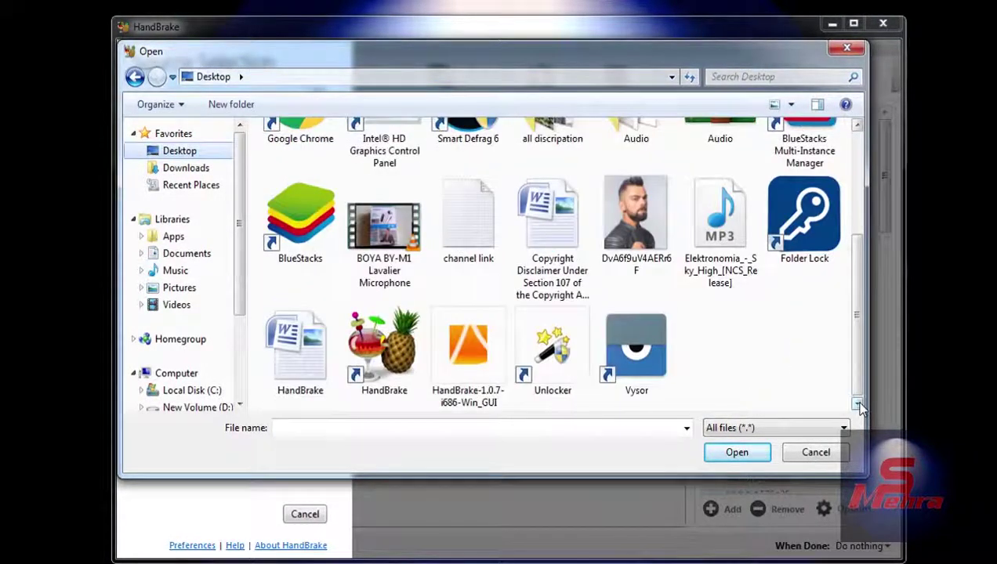
{"action": "double_click", "coordinate": [377, 235]}
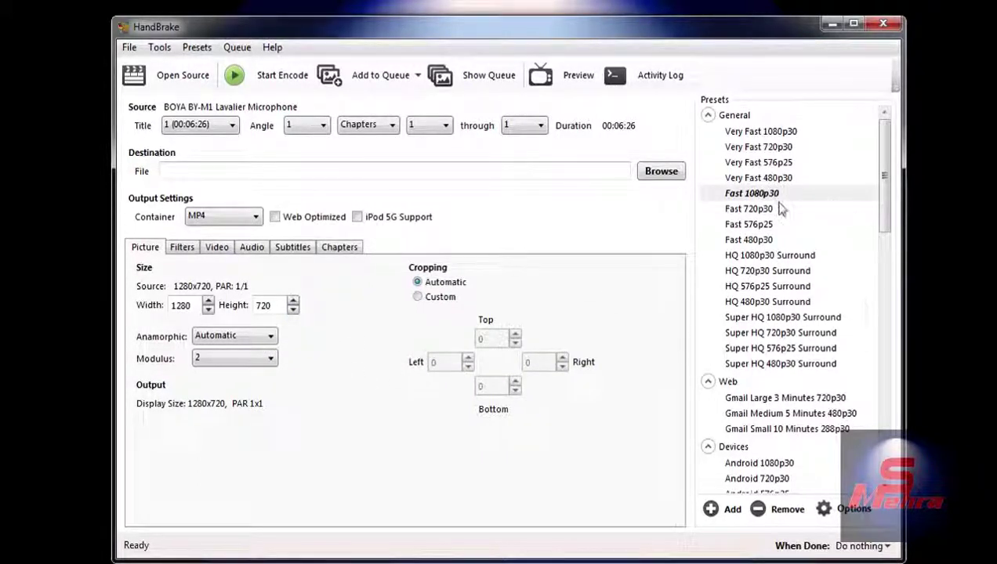
- Choose the Fast 720p30 preset and set the destination to an mp4 file named abc on the Desktop
{"action": "left_click", "coordinate": [754, 208]}
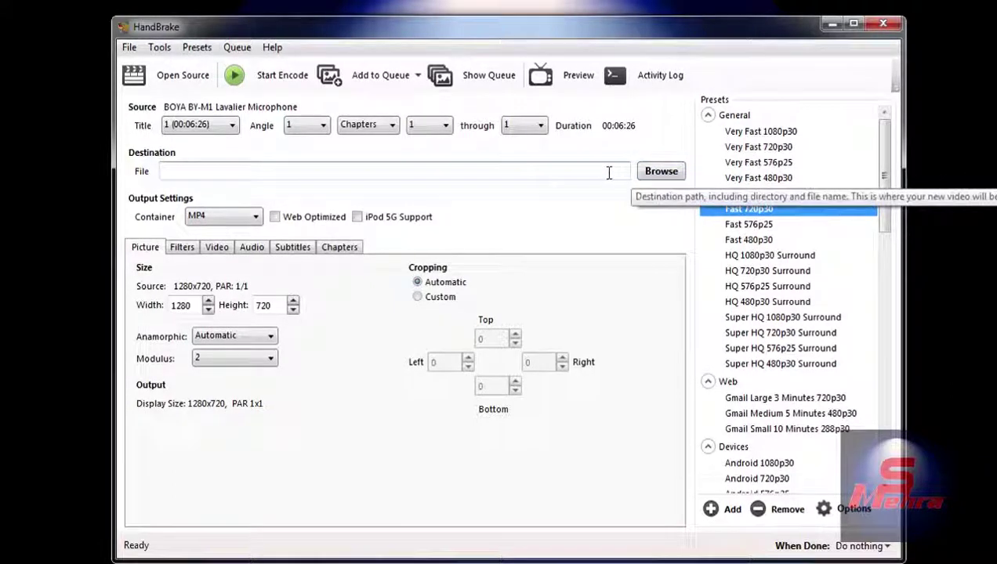
{"action": "left_click", "coordinate": [659, 172]}
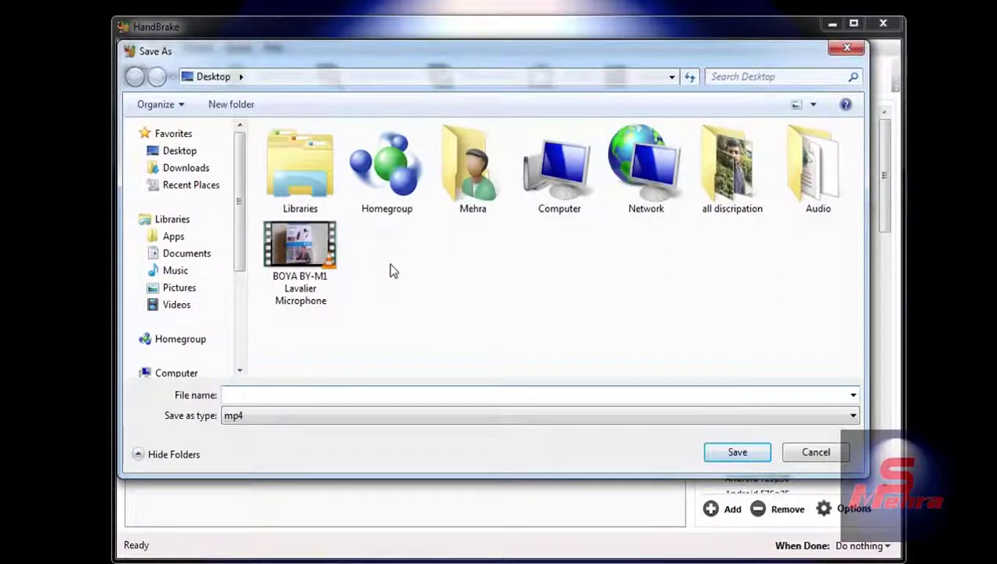
{"action": "left_click", "coordinate": [186, 151]}
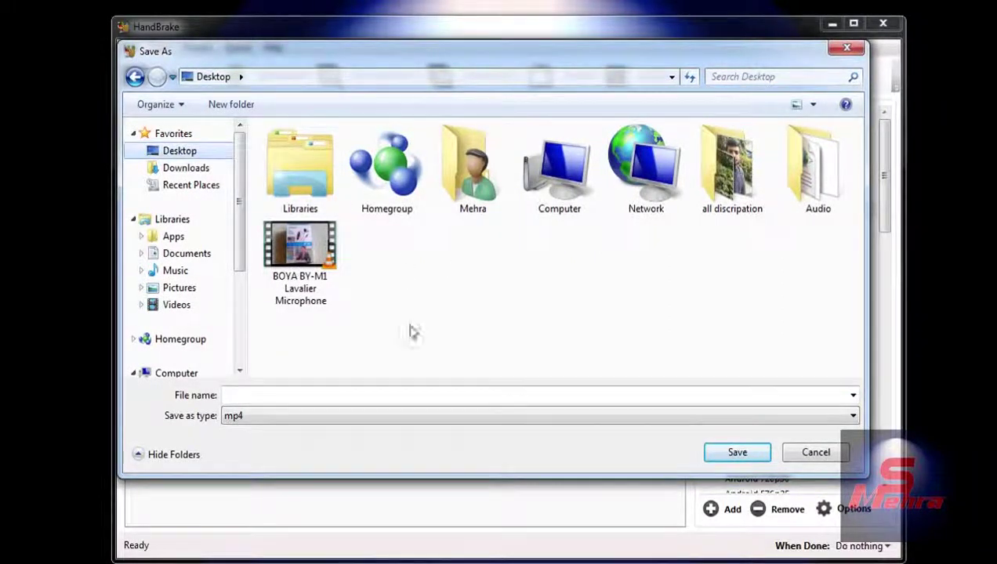
{"action": "left_click", "coordinate": [285, 395]}
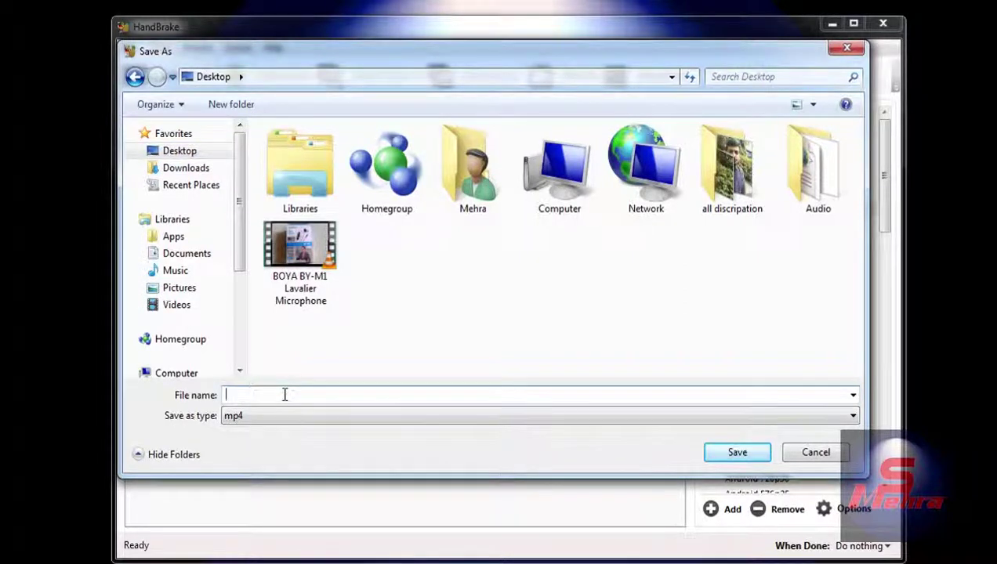
{"action": "type", "text": "abc"}
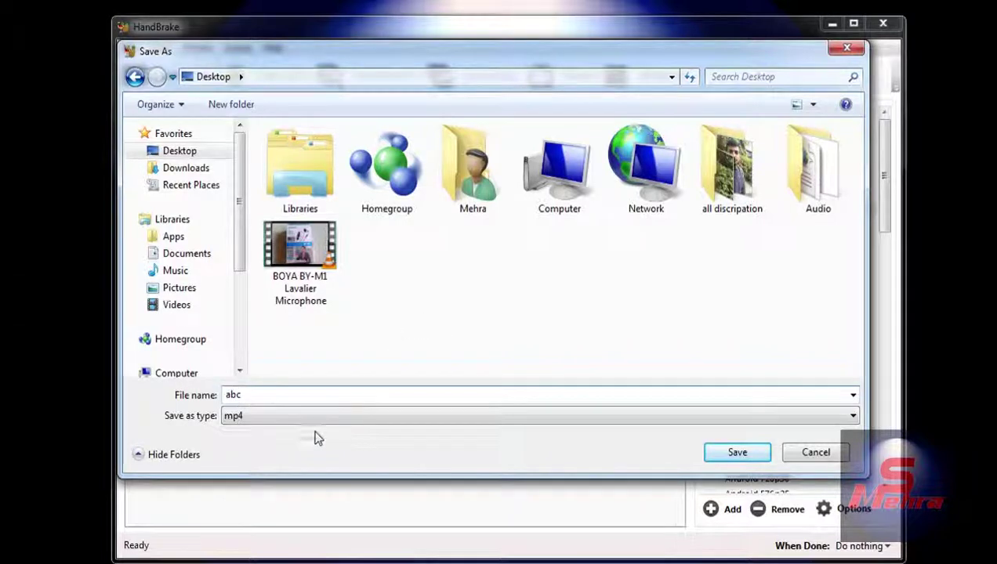
{"action": "left_click", "coordinate": [304, 421]}
{"action": "left_click", "coordinate": [302, 422]}
{"action": "left_click", "coordinate": [302, 421]}
{"action": "left_click", "coordinate": [300, 420]}
{"action": "left_click", "coordinate": [735, 455]}
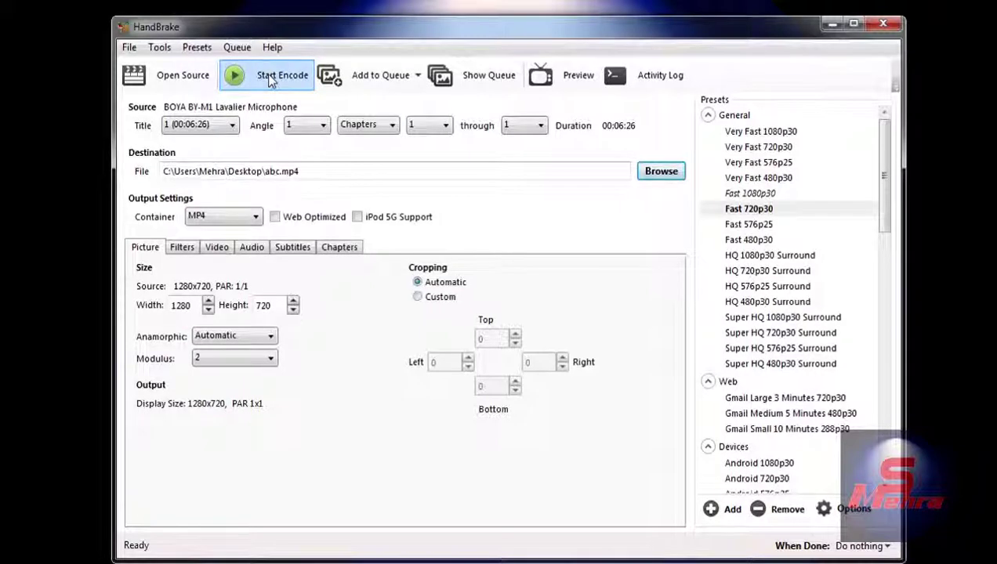
- Start encoding the video, let the queue finish, and close HandBrake
{"action": "left_click", "coordinate": [269, 82]}
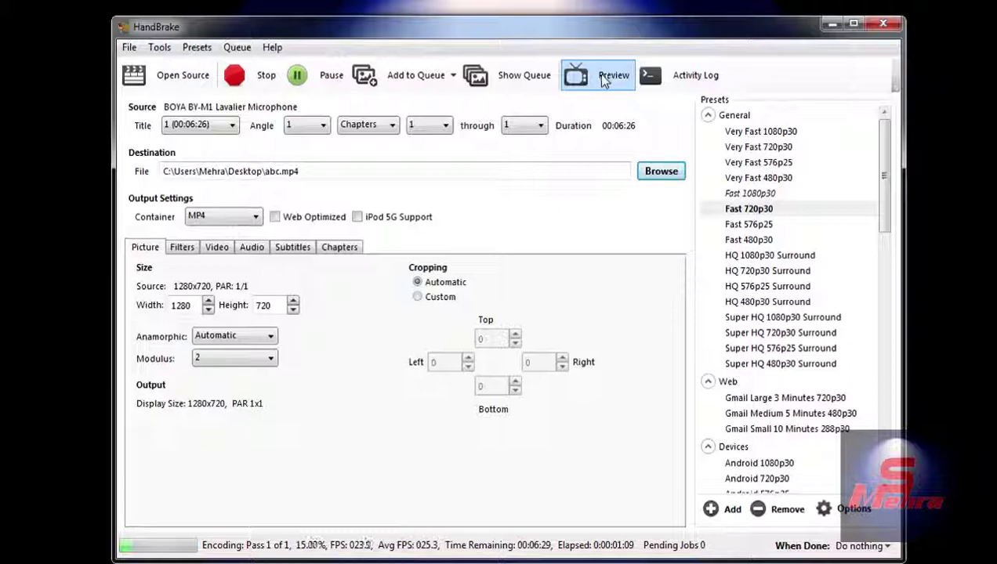
{"action": "left_click", "coordinate": [603, 79]}
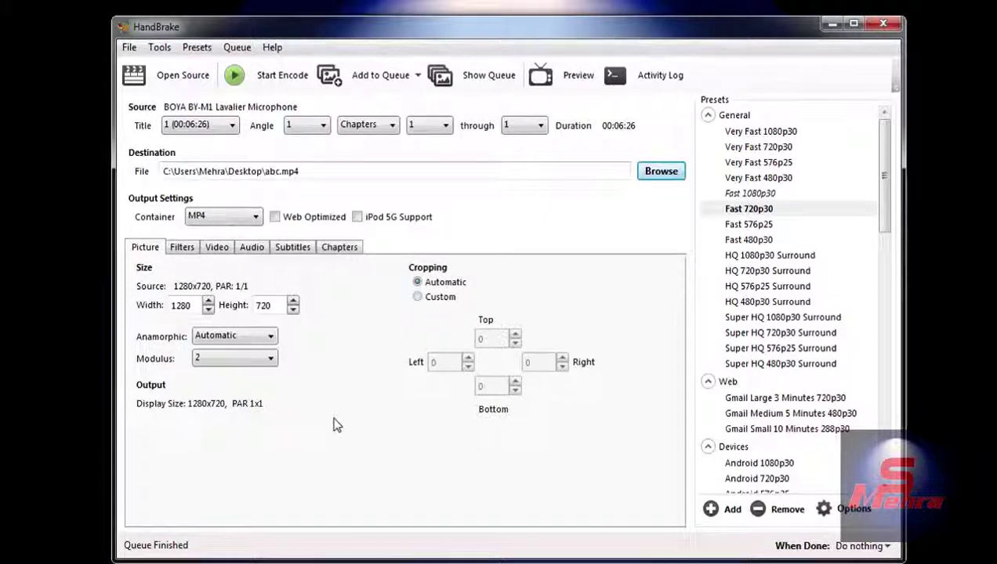
{"action": "left_click", "coordinate": [884, 28]}
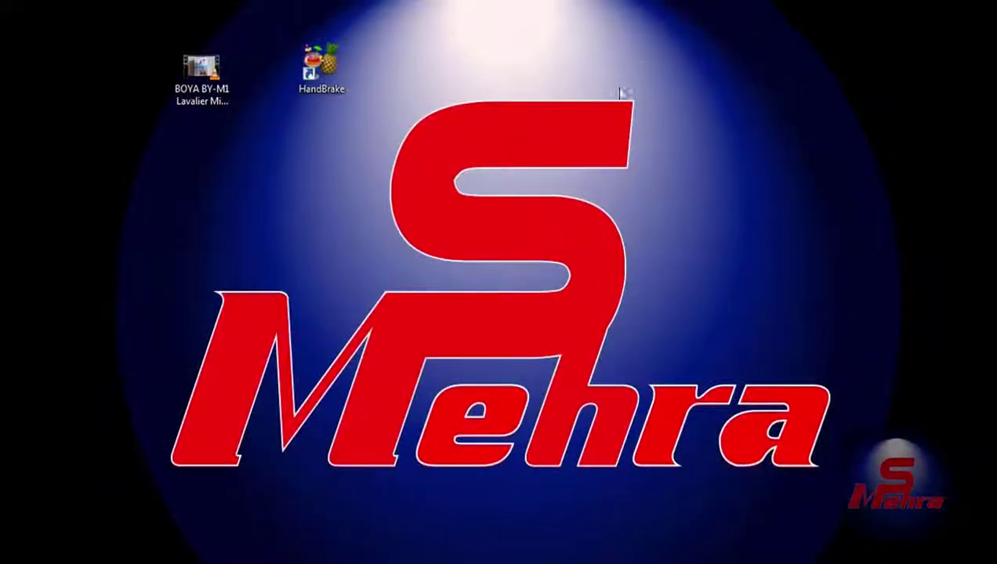
- Move the encoded abc video out of the desktop icon columns to the empty area near the original BOYA video
{"action": "left_click", "coordinate": [201, 74]}
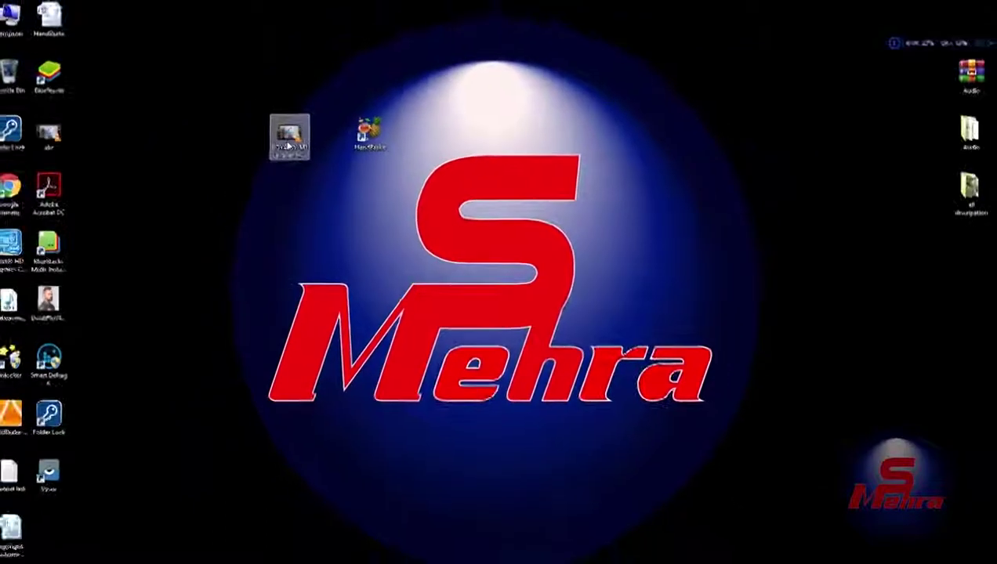
{"action": "left_click", "coordinate": [45, 138]}
{"action": "left_click_drag", "start_coordinate": [49, 138], "coordinate": [213, 249]}
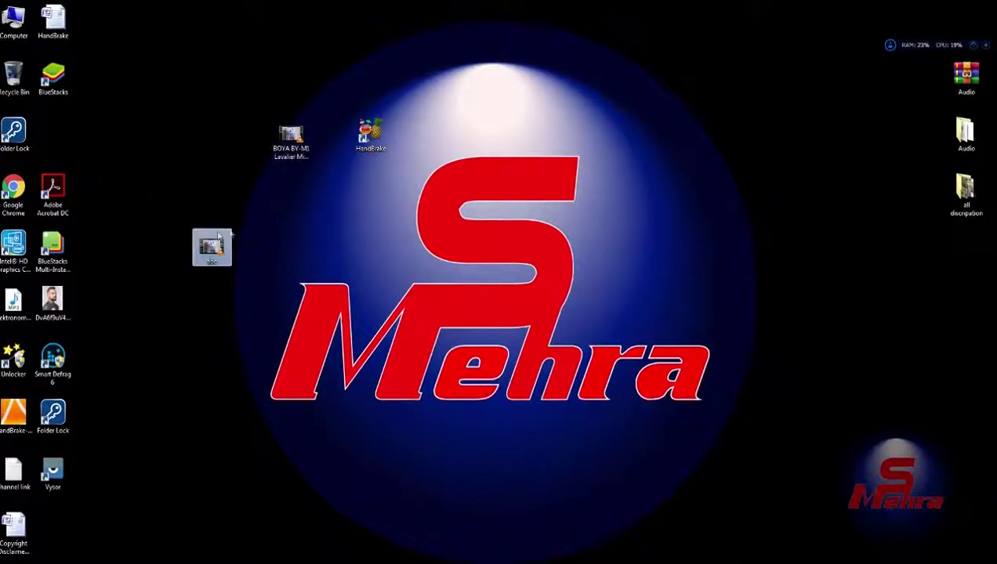
- Play the original BOYA video in VLC media player, skip ahead to about 00:44 to check its picture quality, and close the player
{"action": "double_click", "coordinate": [292, 139]}
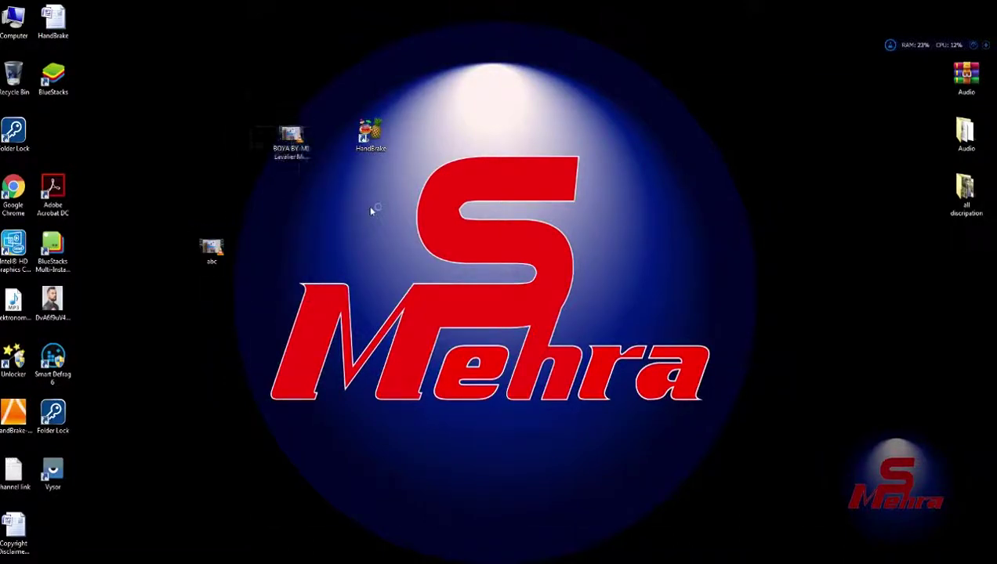
{"action": "scroll", "coordinate": [493, 318], "scroll_direction": "down", "scroll_amount": 20}
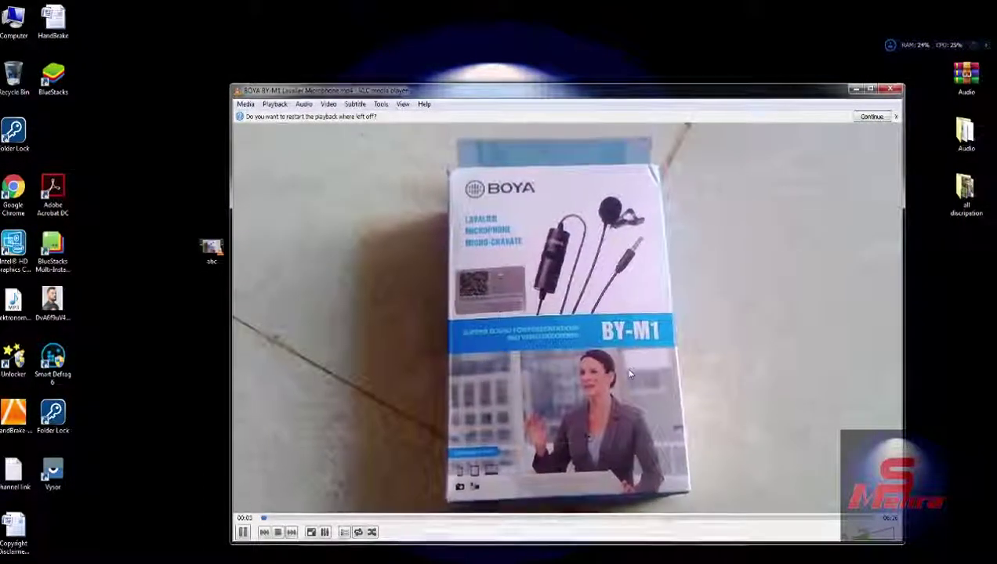
{"action": "scroll", "coordinate": [435, 375], "scroll_direction": "down", "scroll_amount": 10}
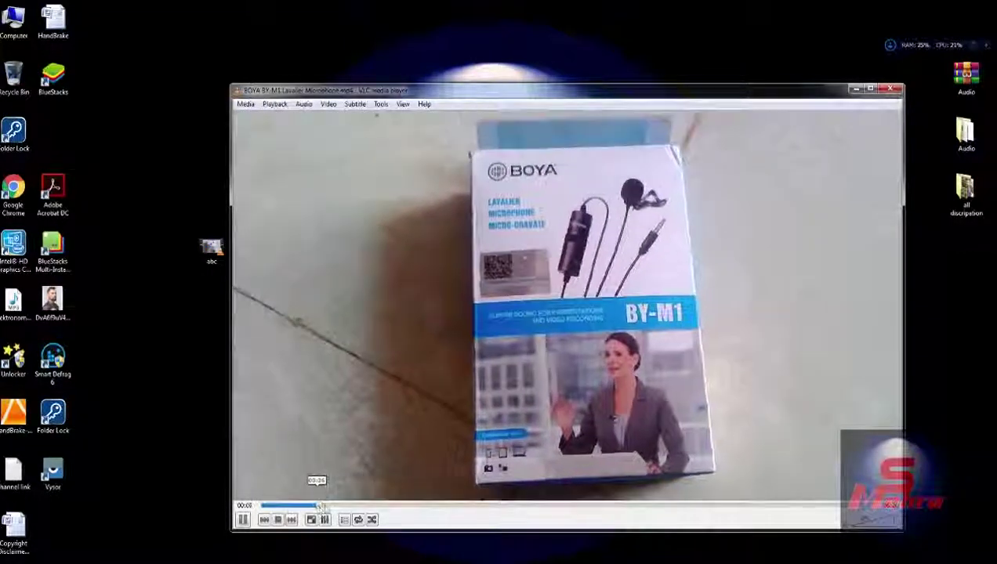
{"action": "left_click", "coordinate": [329, 507]}
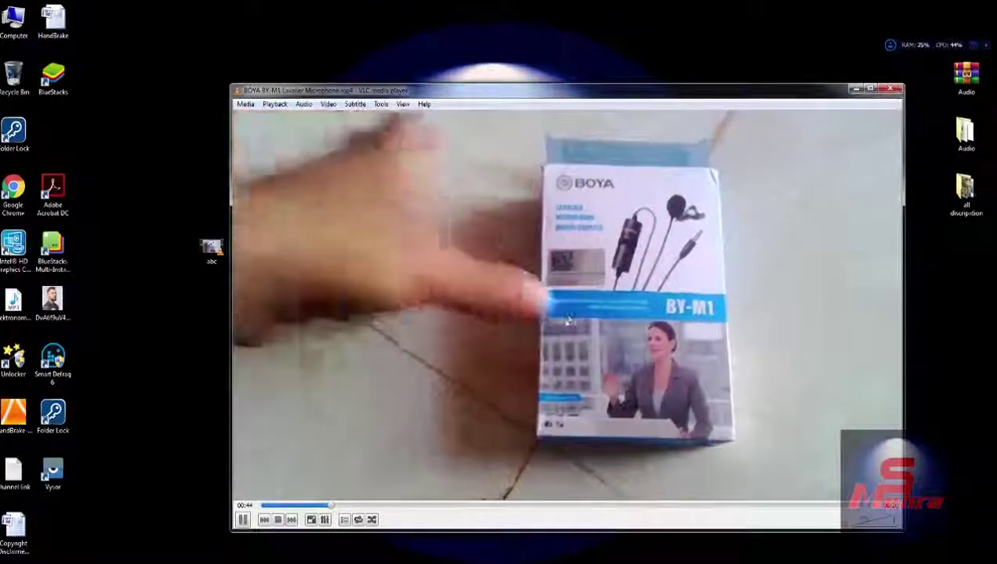
{"action": "left_click", "coordinate": [892, 89]}
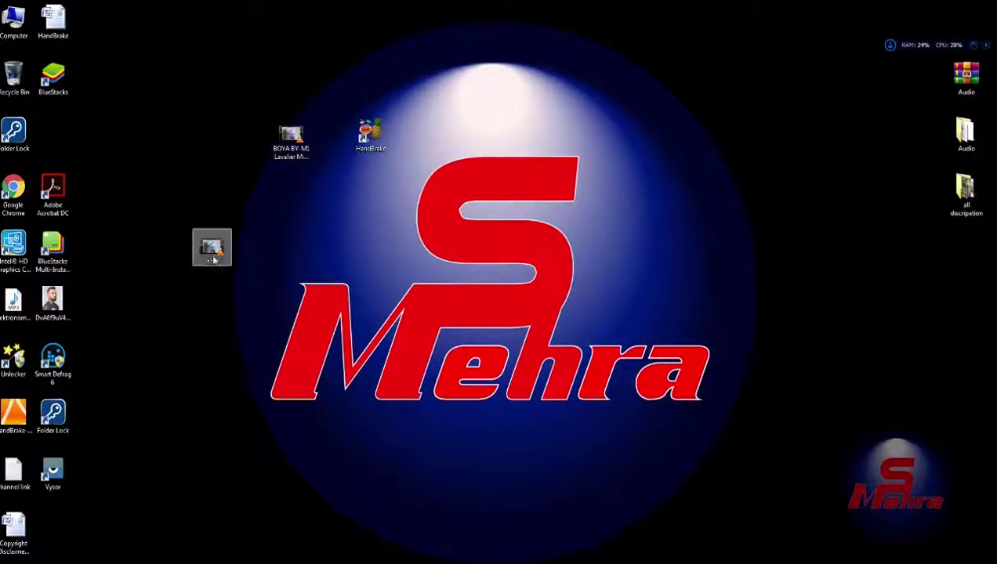
- Play the compressed abc video in VLC media player and skip ahead to compare its picture quality with the original
{"action": "left_click", "coordinate": [210, 248]}
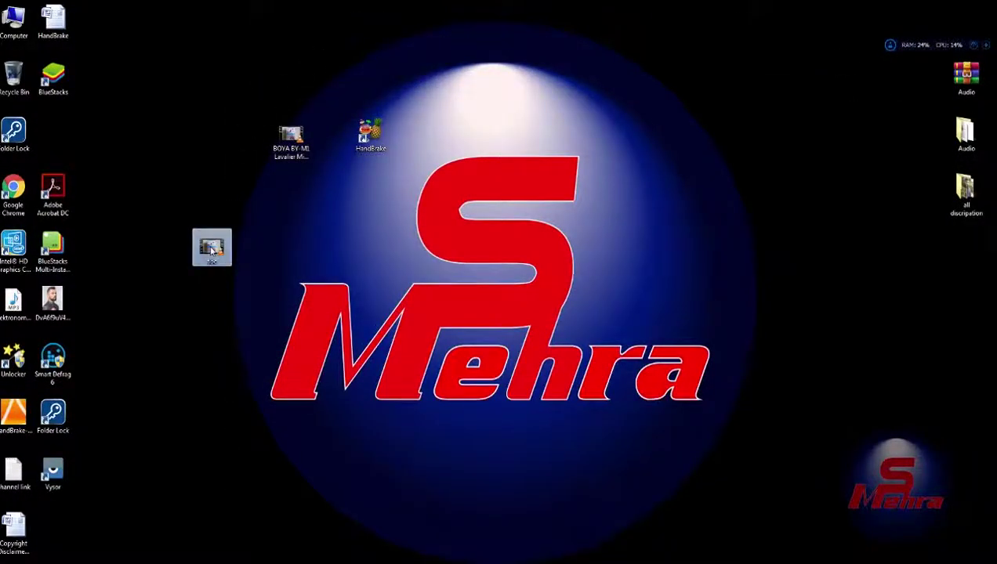
{"action": "double_click", "coordinate": [211, 248]}
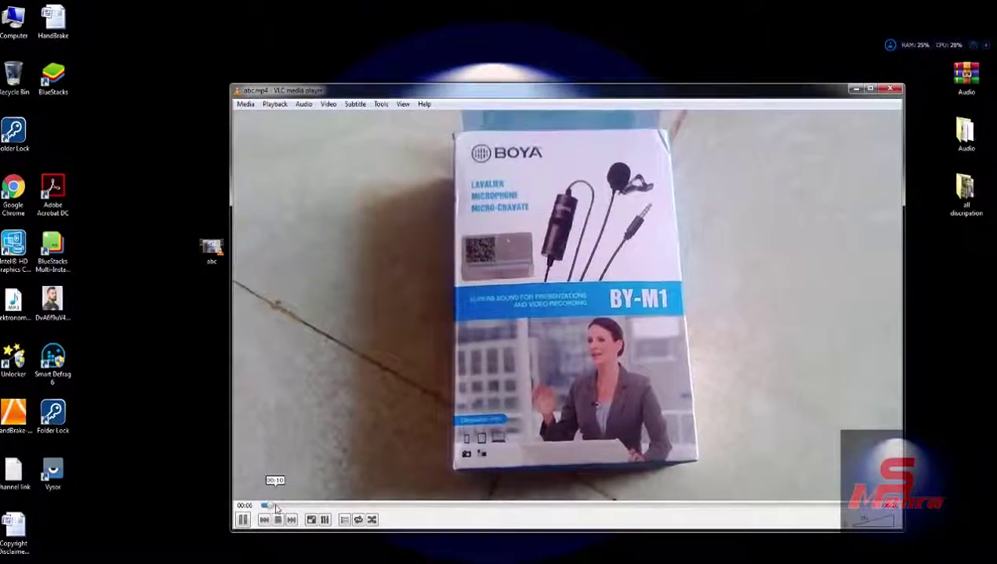
{"action": "left_click_drag", "start_coordinate": [278, 508], "coordinate": [333, 508]}
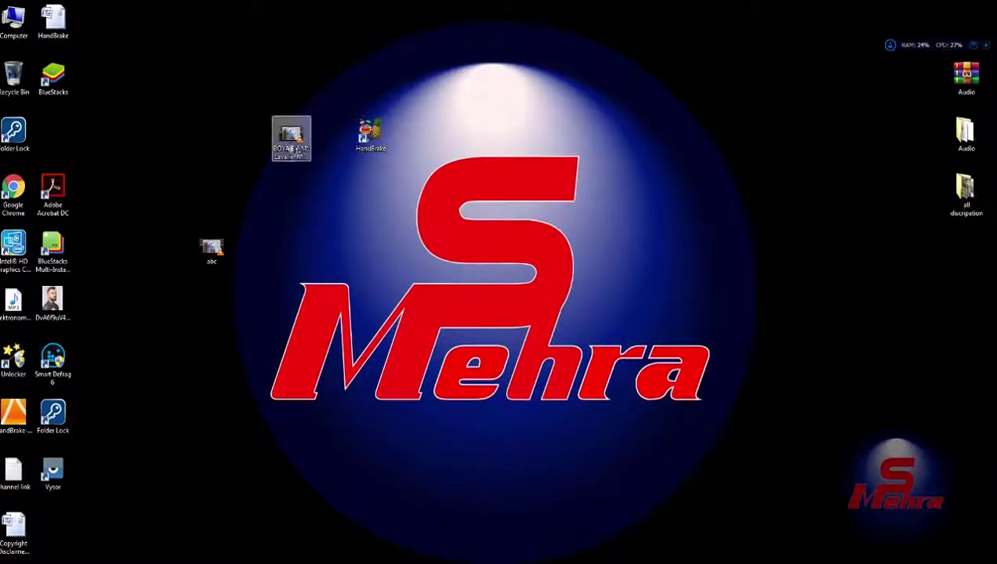
- Review the original BOYA video's file size and its video and audio details in its properties, and close them
{"action": "right_click", "coordinate": [290, 145]}
{"action": "left_click", "coordinate": [339, 385]}
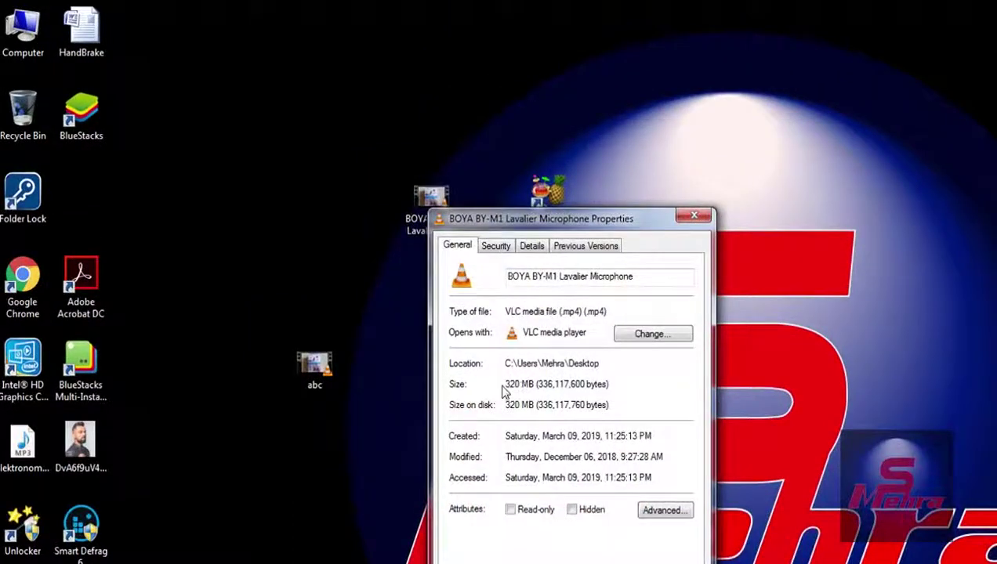
{"action": "left_click", "coordinate": [531, 246]}
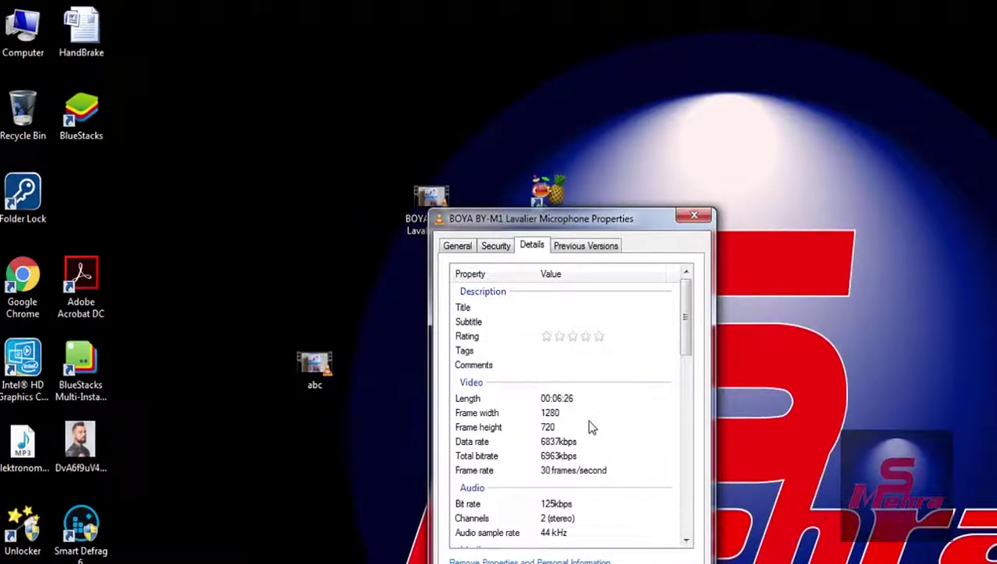
{"action": "left_click", "coordinate": [702, 220]}
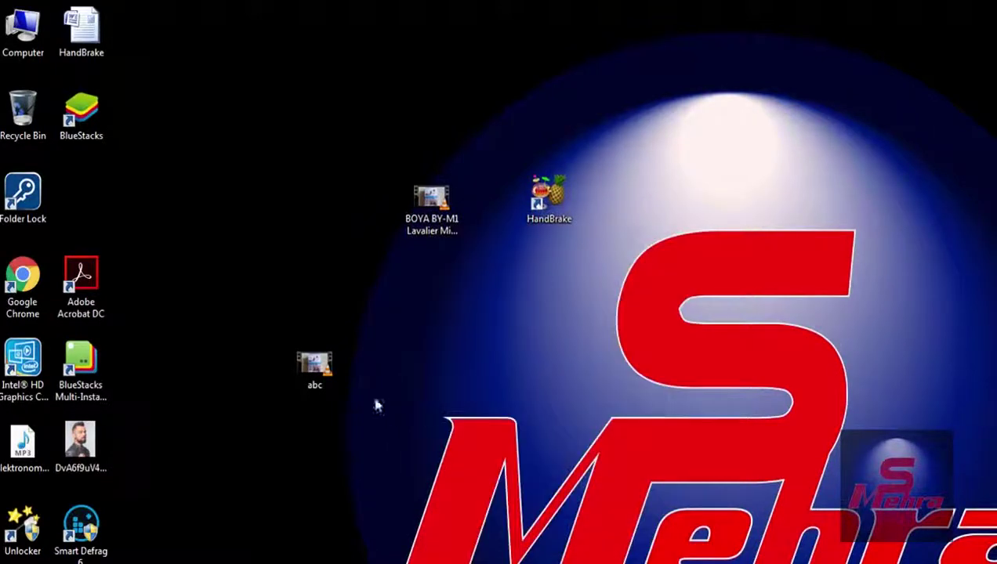
- Review the compressed abc video's file size and its video and audio details in its properties, and close them
{"action": "right_click", "coordinate": [314, 379]}
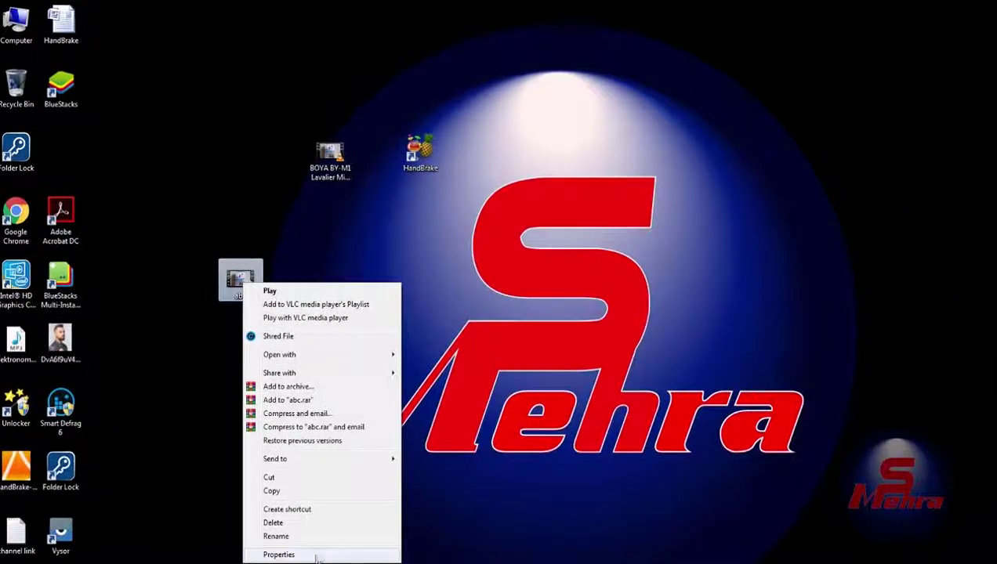
{"action": "left_click", "coordinate": [289, 555]}
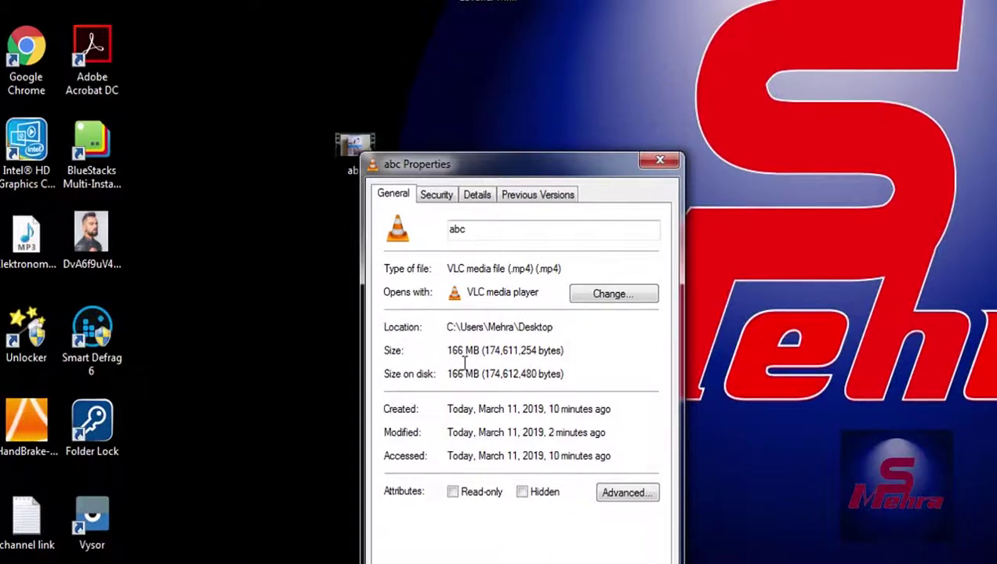
{"action": "left_click", "coordinate": [477, 196]}
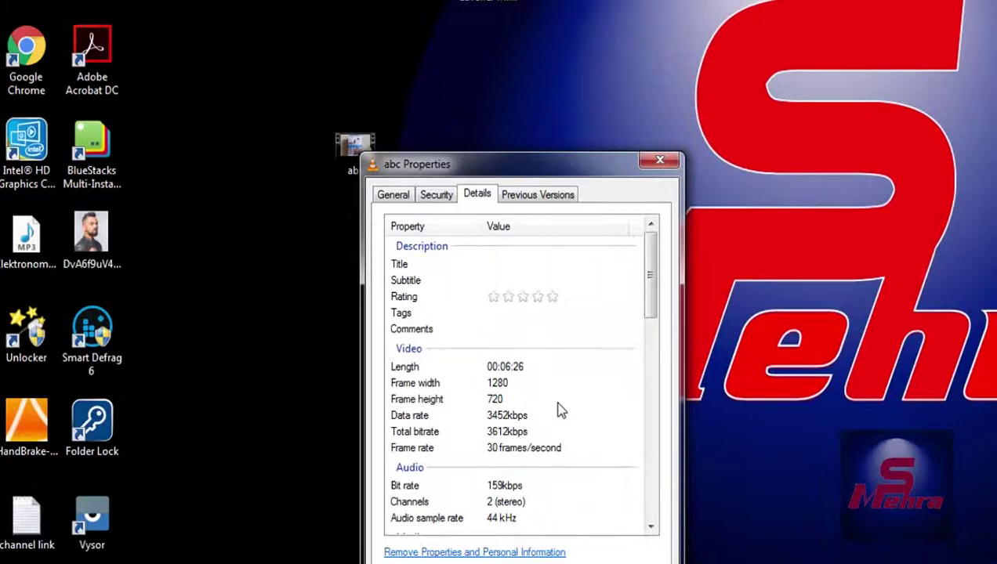
{"action": "left_click", "coordinate": [393, 196]}
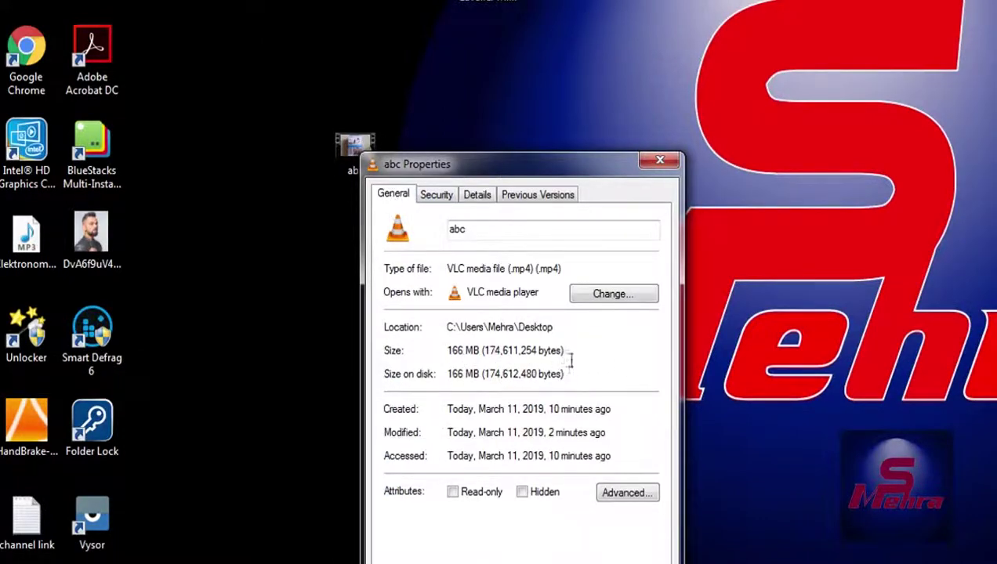
{"action": "left_click", "coordinate": [658, 160]}
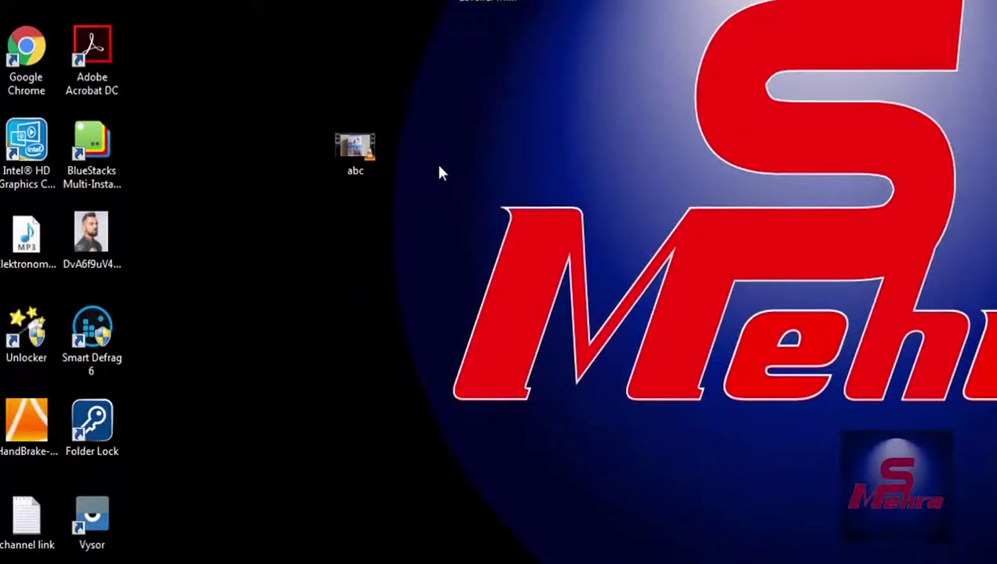